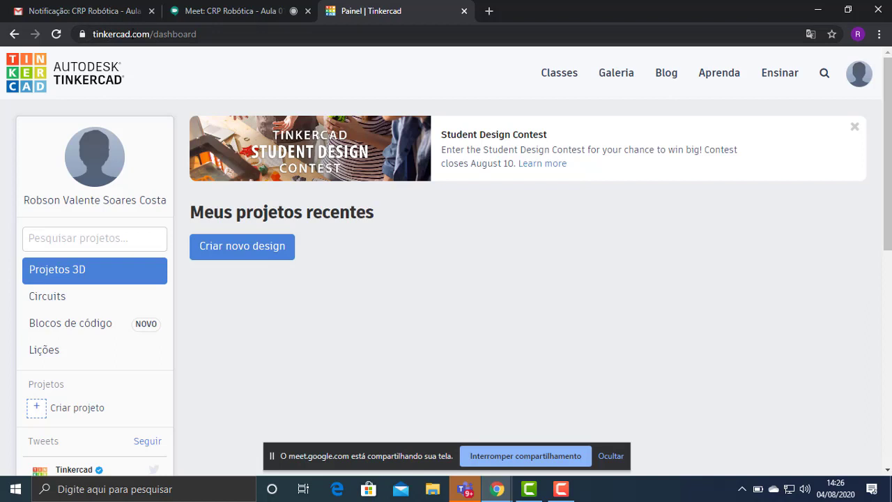
# Step: Open the Circuits collection on the dashboard and create a new circuit
pyautogui.click(150, 35)
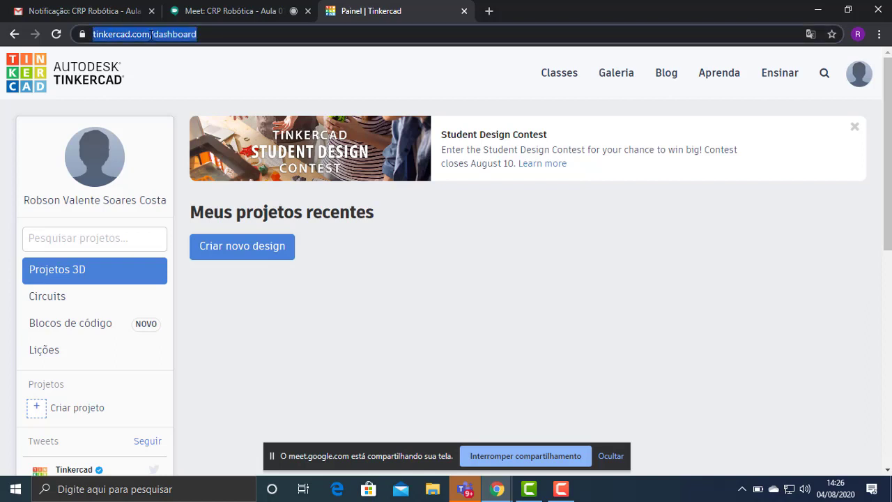
pyautogui.press('End')
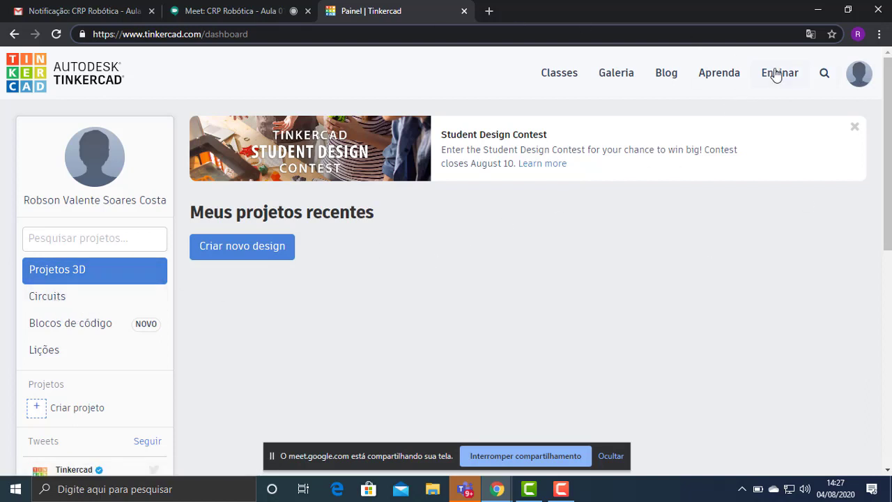
pyautogui.click(56, 301)
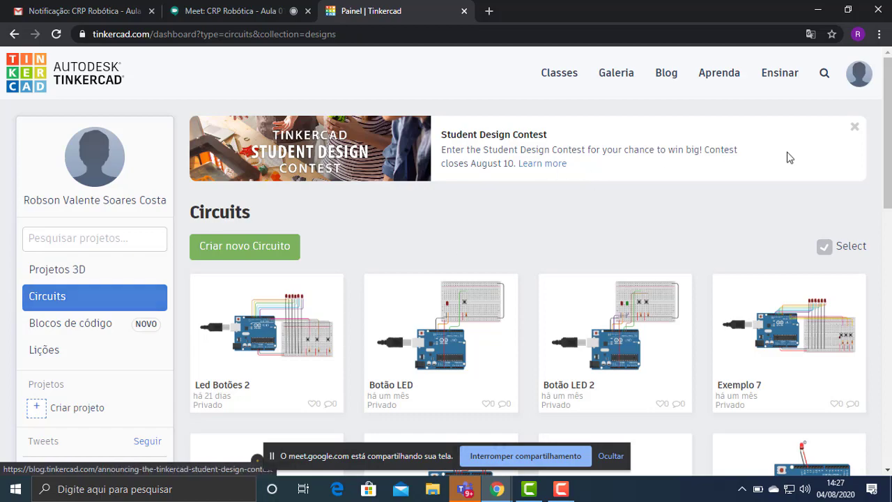
pyautogui.moveTo(890, 103); pyautogui.dragTo(883, 73)
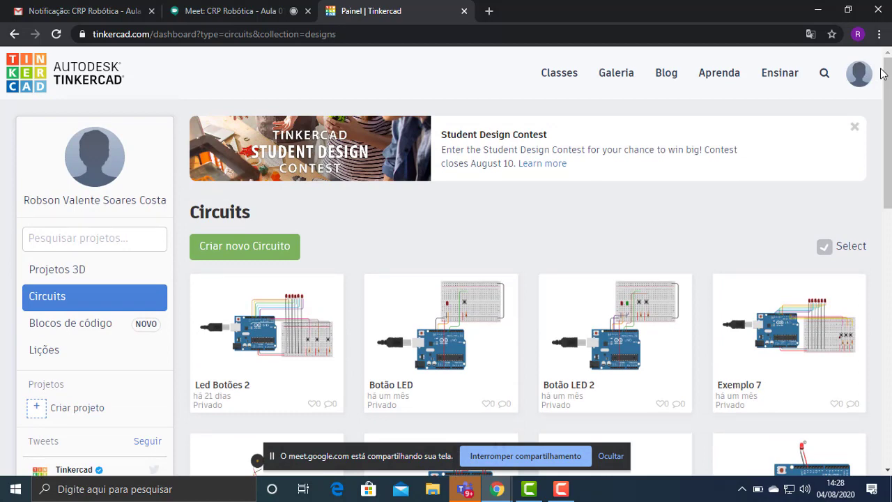
pyautogui.click(250, 247)
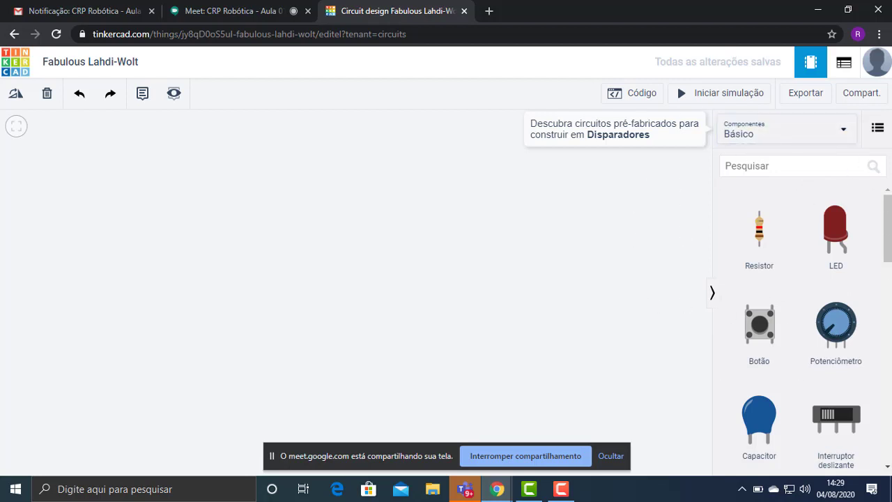
# Step: Display the Arduino starter circuits in the component library and look over the available examples
pyautogui.moveTo(890, 225)
pyautogui.mouseDown()
pyautogui.moveTo(890, 424)
pyautogui.moveTo(890, 222)
pyautogui.moveTo(890, 418)
pyautogui.moveTo(890, 233)
pyautogui.mouseUp()
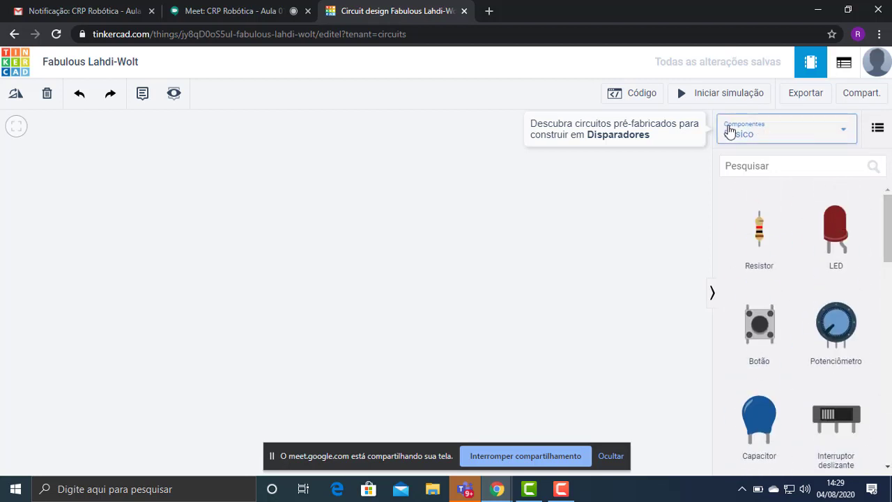
pyautogui.click(845, 133)
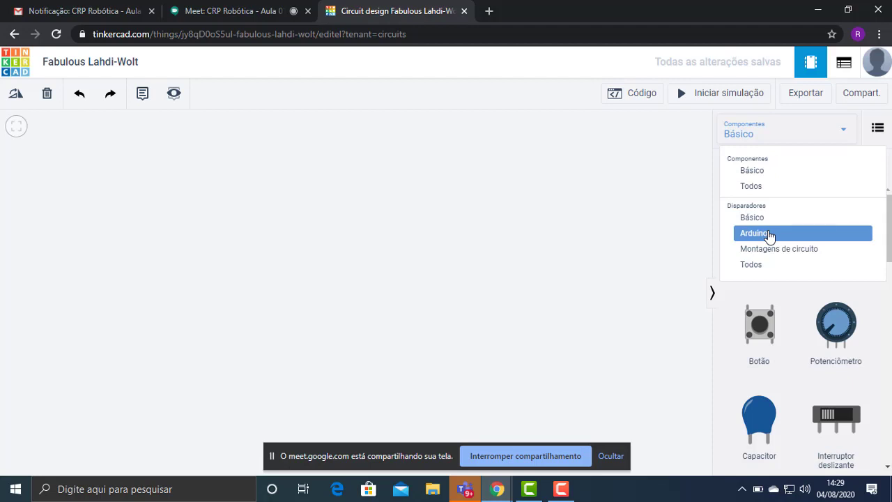
pyautogui.click(769, 234)
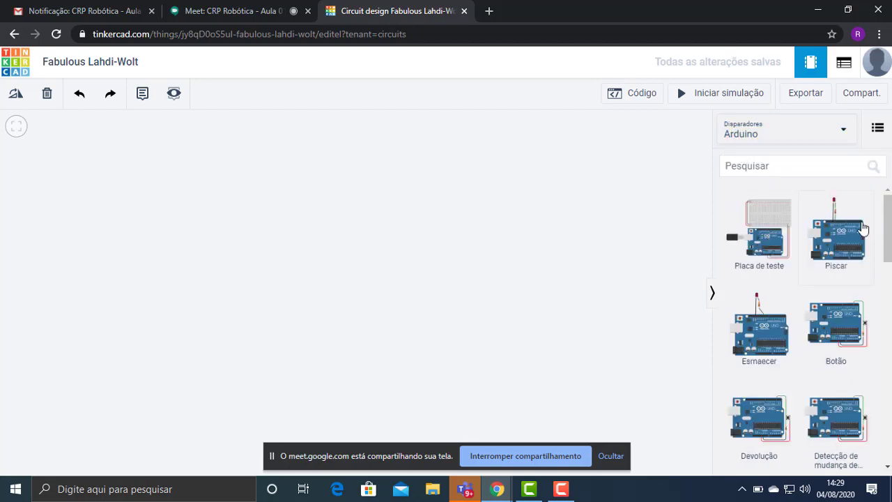
pyautogui.moveTo(887, 219)
pyautogui.mouseDown()
pyautogui.moveTo(887, 428)
pyautogui.moveTo(887, 209)
pyautogui.mouseUp()
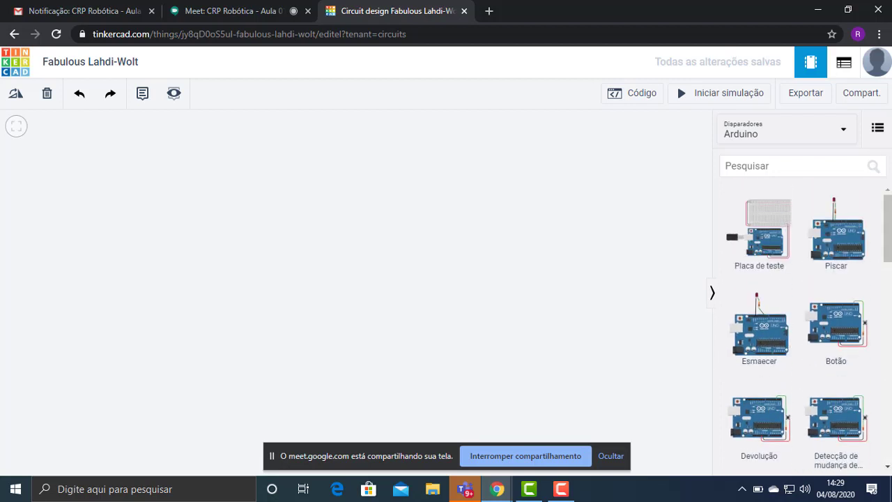
# Step: Display all components in the library and look through the inputs, motors, displays and power sources
pyautogui.click(848, 136)
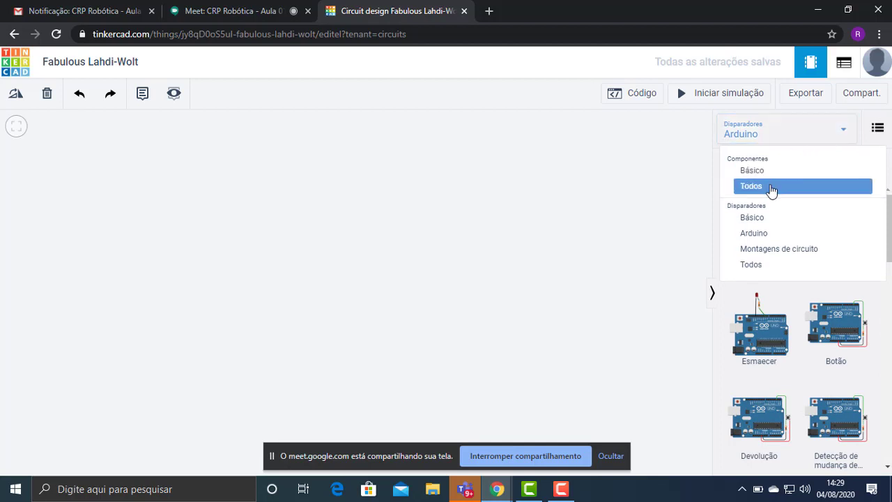
pyautogui.click(771, 187)
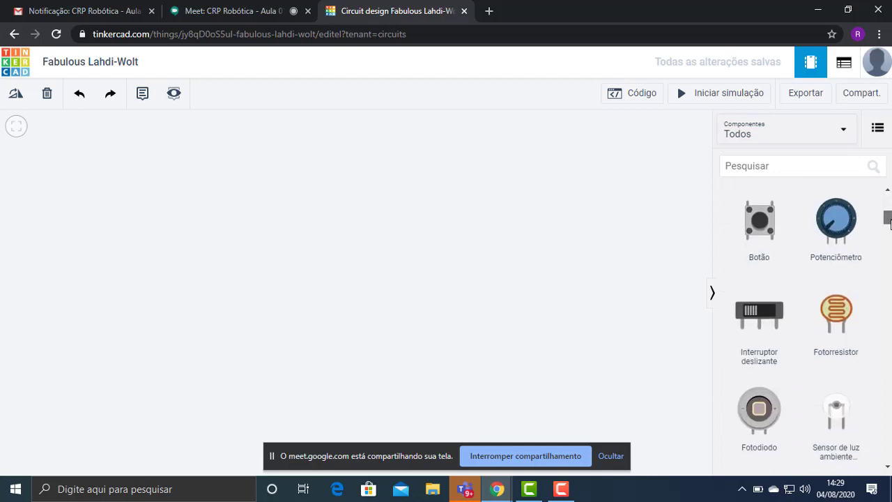
pyautogui.moveTo(890, 232); pyautogui.dragTo(890, 297)
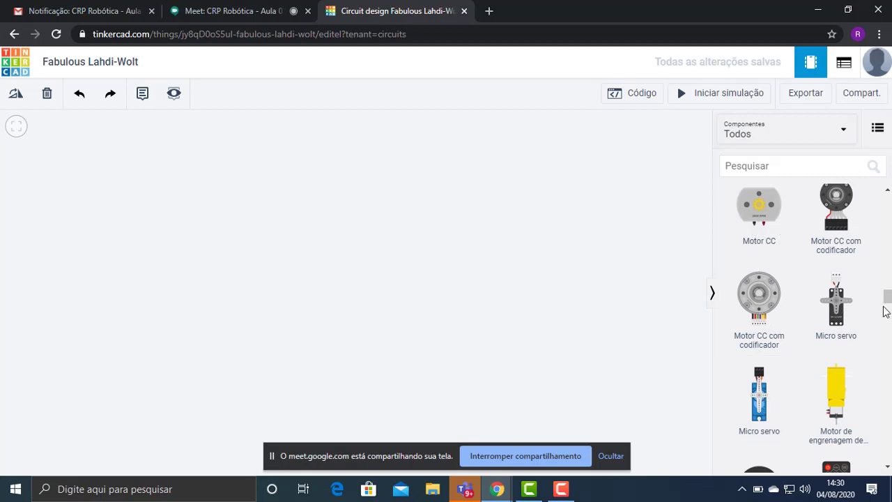
pyautogui.scroll(1, 888, 300)
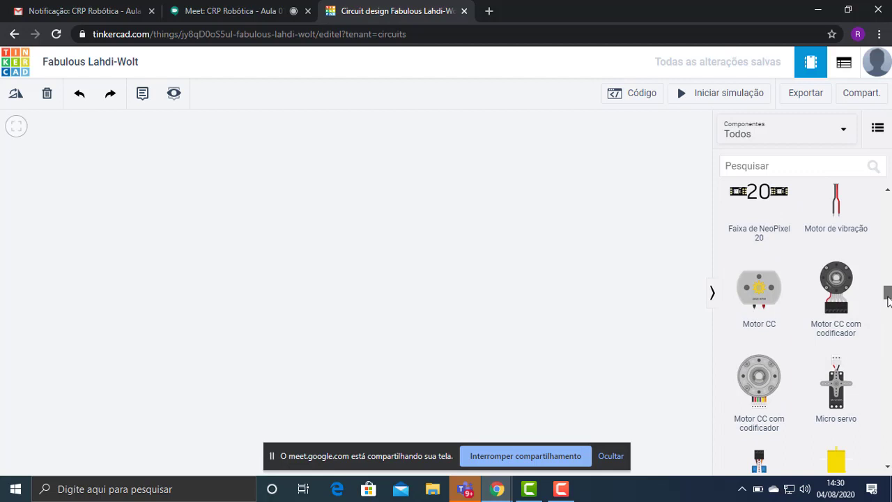
pyautogui.scroll(1, 886, 298)
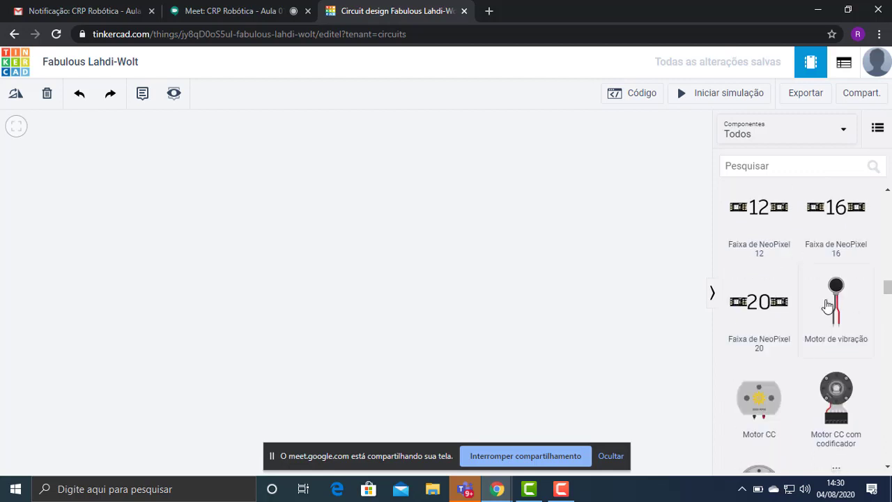
pyautogui.scroll(-3, 884, 296)
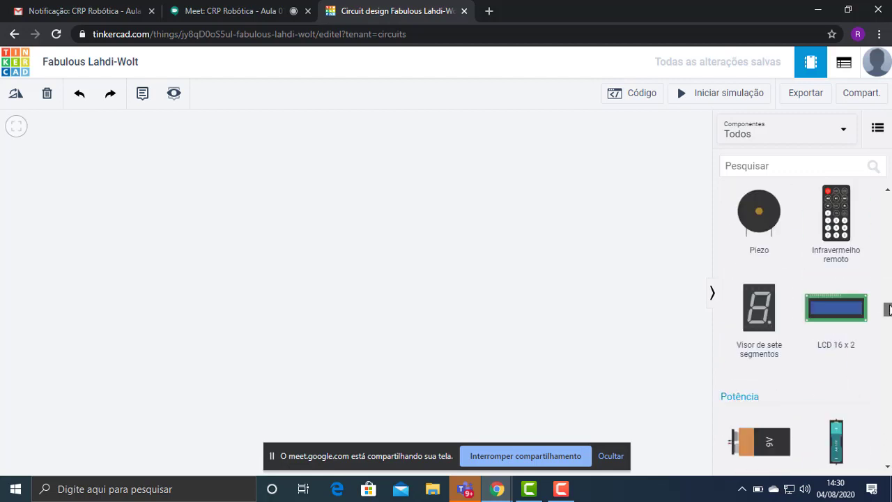
pyautogui.scroll(2, 888, 307)
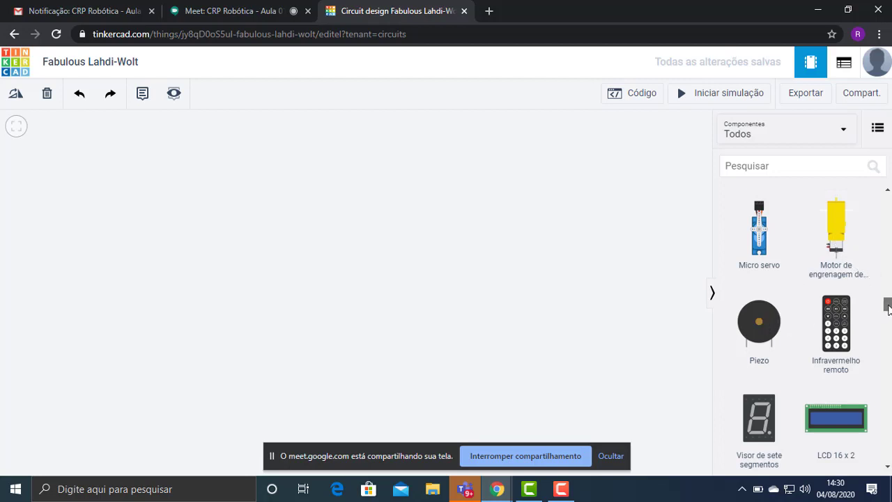
pyautogui.scroll(-2, 760, 306)
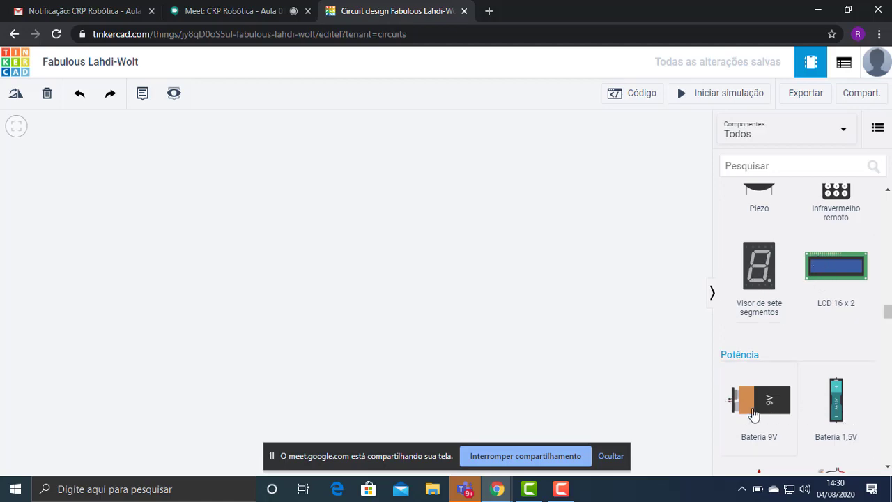
pyautogui.moveTo(888, 317); pyautogui.dragTo(888, 198)
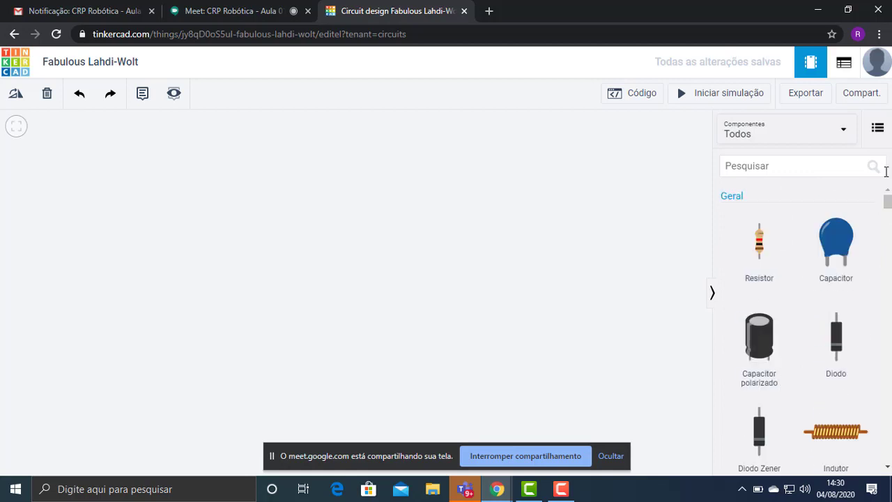
# Step: Return the library to the Básico components and place one 3V coin battery (Bateria 3V do tipo moeda) on the empty workspace
pyautogui.click(844, 134)
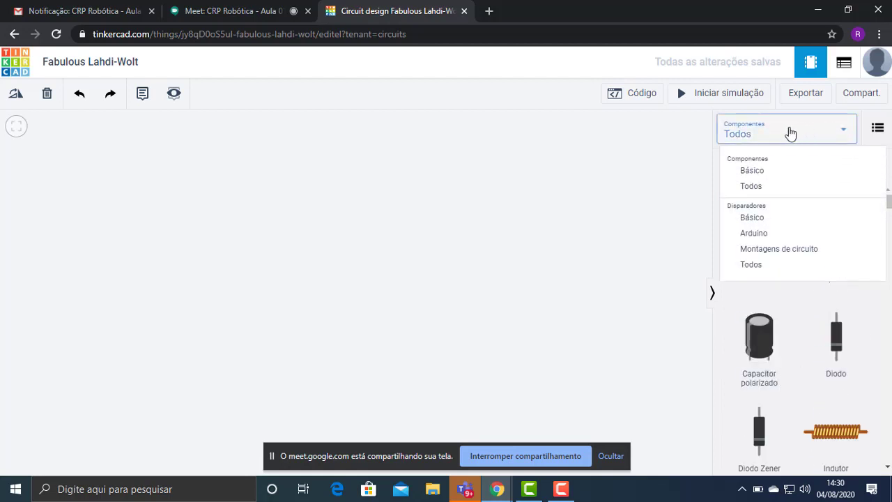
pyautogui.click(759, 175)
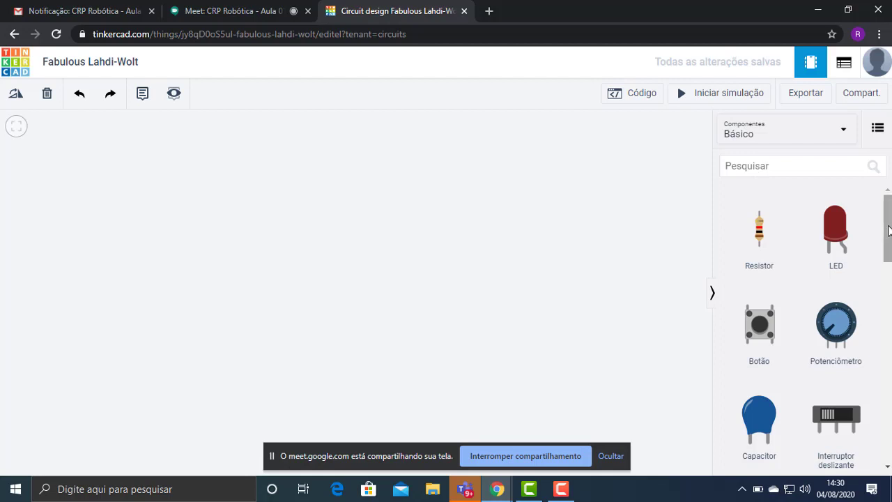
pyautogui.moveTo(890, 231); pyautogui.dragTo(890, 261)
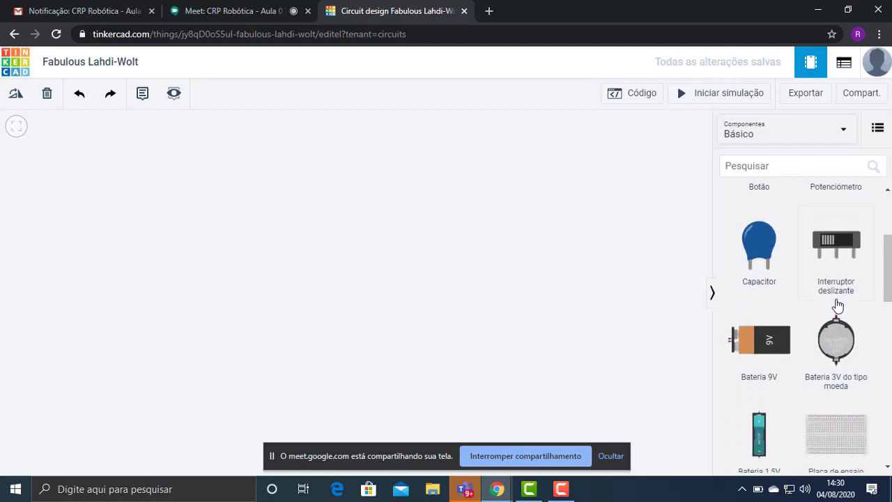
pyautogui.moveTo(835, 341); pyautogui.dragTo(537, 267)
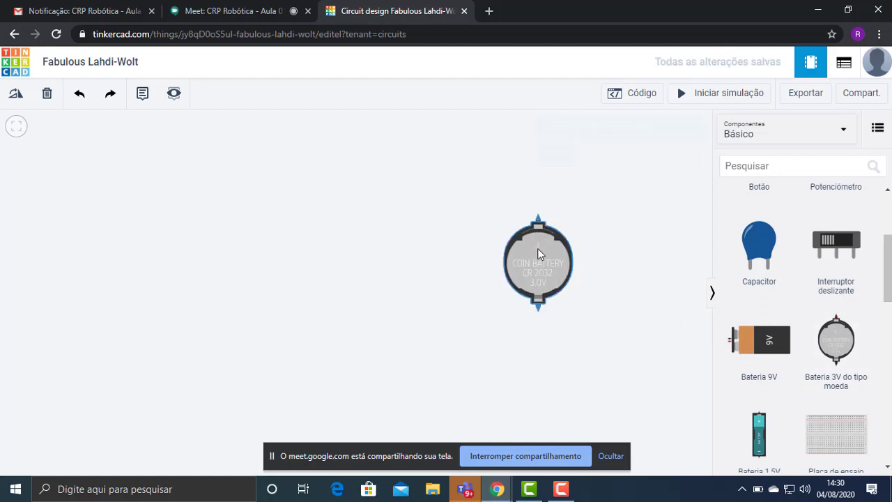
pyautogui.press('Delete')
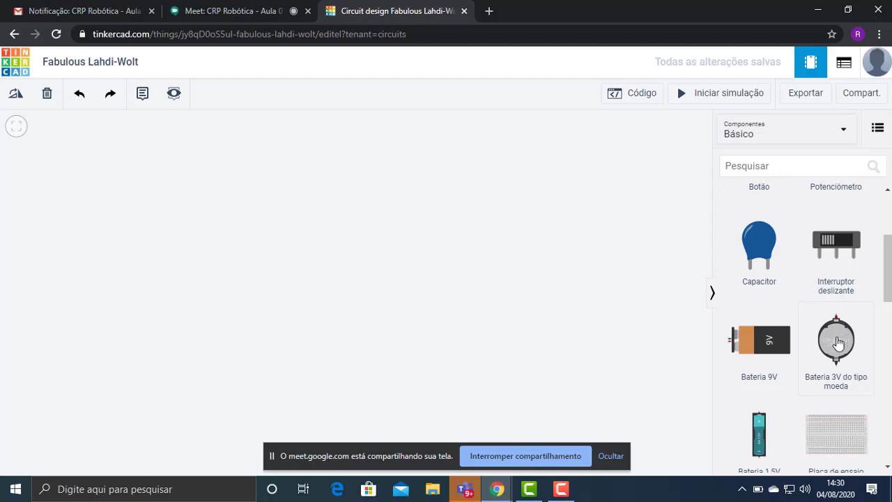
pyautogui.moveTo(838, 343); pyautogui.dragTo(572, 293)
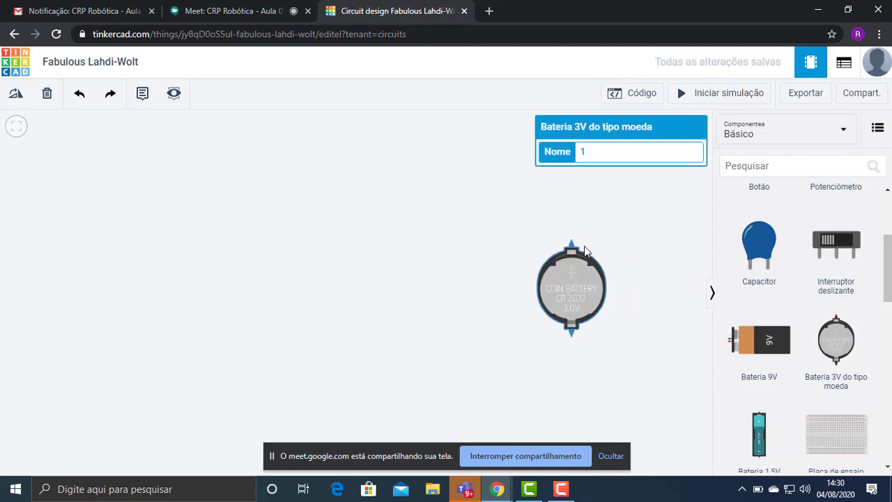
pyautogui.click(393, 176)
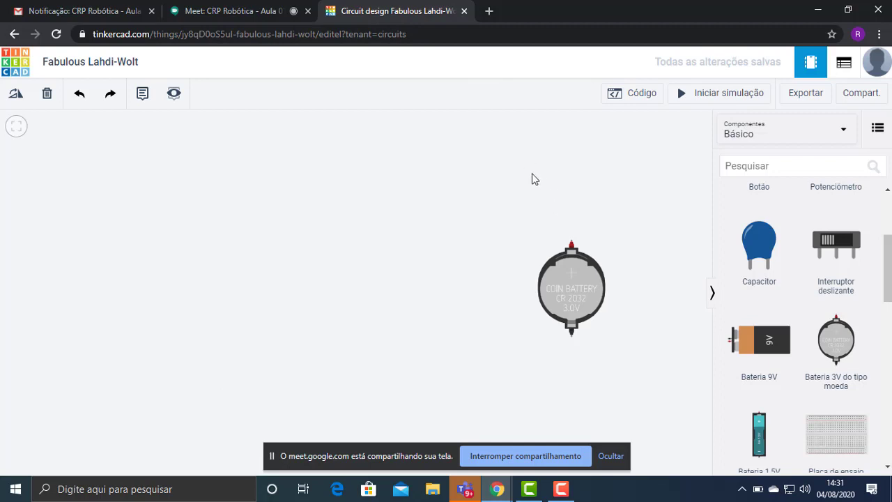
# Step: Adjust the coin battery's position slightly on the workspace and leave it deselected
pyautogui.scroll(3, 535, 224)
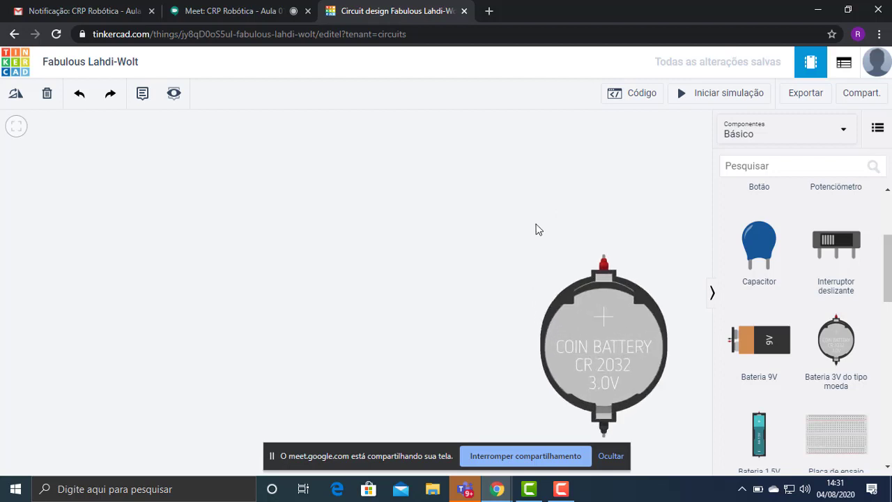
pyautogui.scroll(-3, 535, 221)
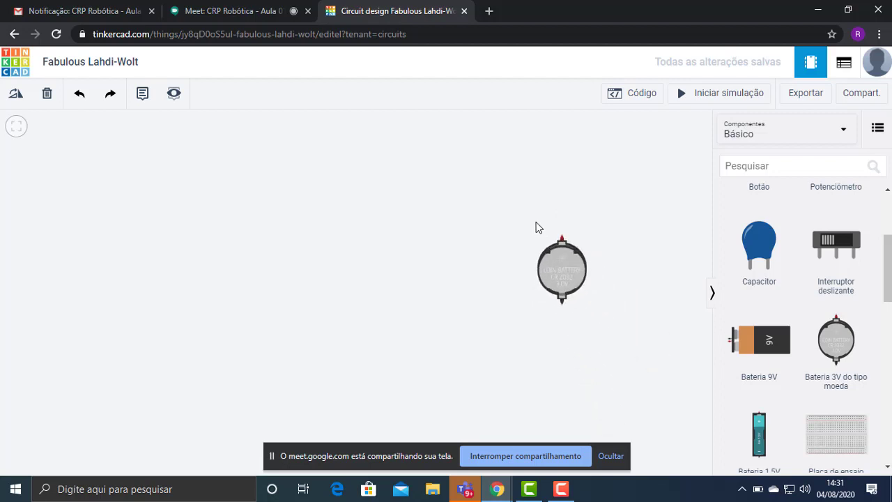
pyautogui.scroll(3, 536, 227)
pyautogui.scroll(-3, 536, 227)
pyautogui.moveTo(562, 280); pyautogui.dragTo(546, 265)
pyautogui.scroll(4, 546, 268)
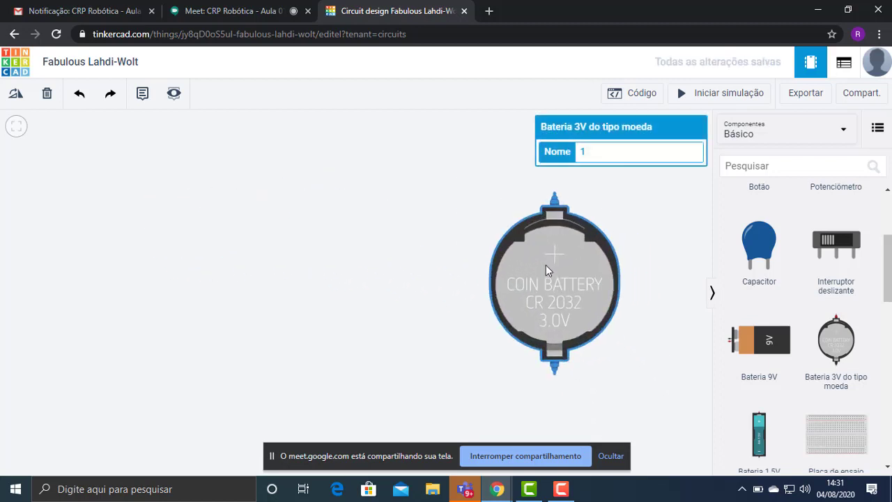
pyautogui.click(632, 204)
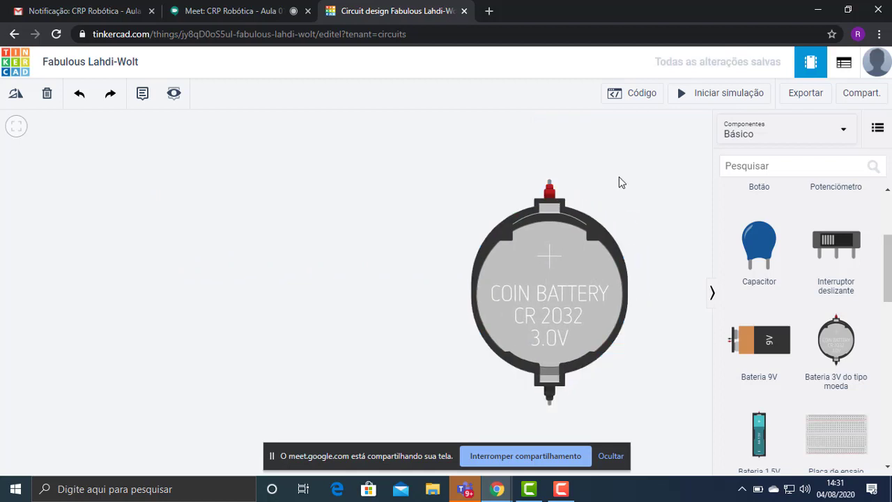
pyautogui.moveTo(510, 271); pyautogui.dragTo(510, 263)
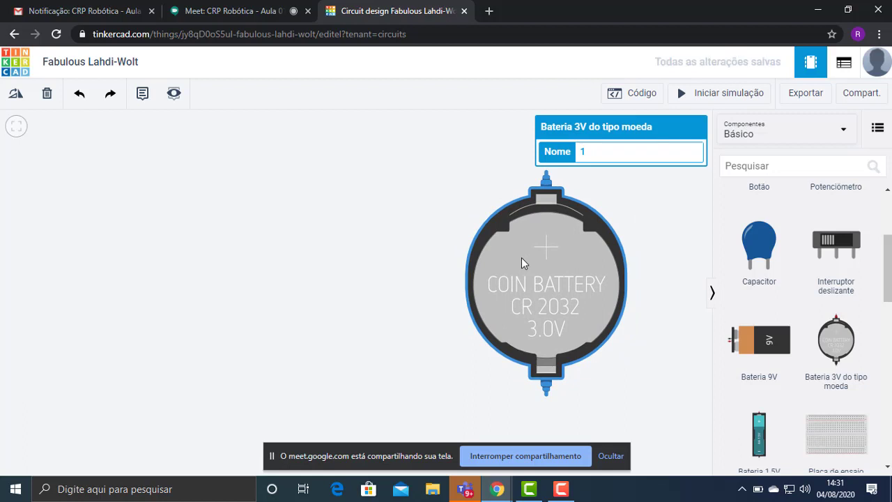
pyautogui.click(659, 234)
pyautogui.click(537, 257)
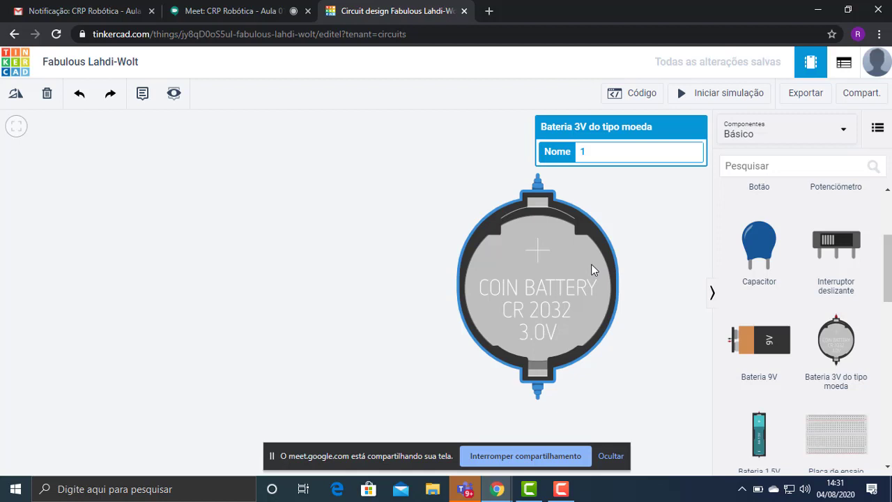
pyautogui.click(661, 265)
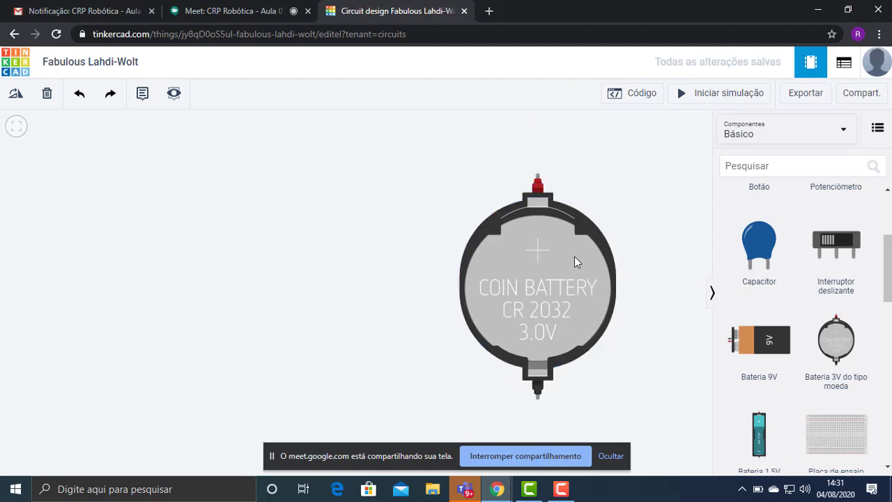
pyautogui.moveTo(574, 262); pyautogui.dragTo(591, 265)
pyautogui.click(690, 246)
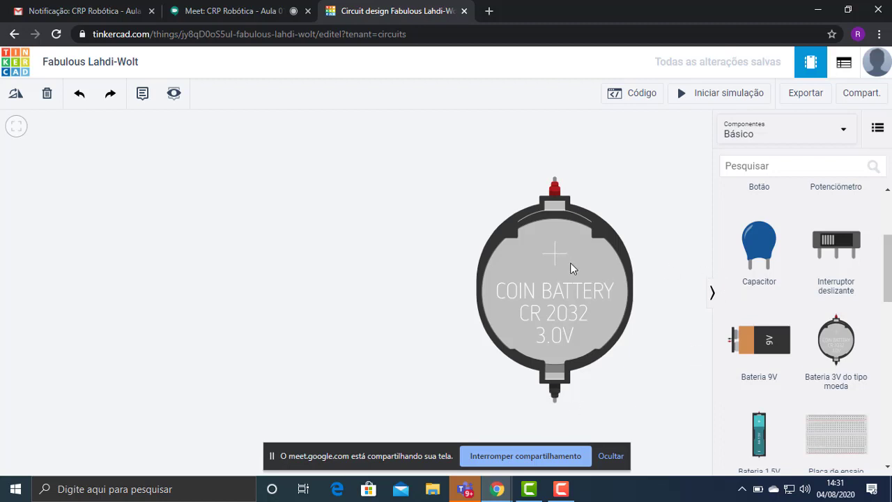
# Step: Place an LED to the left of the coin battery and select it to show its name and colour properties
pyautogui.scroll(-1, 570, 267)
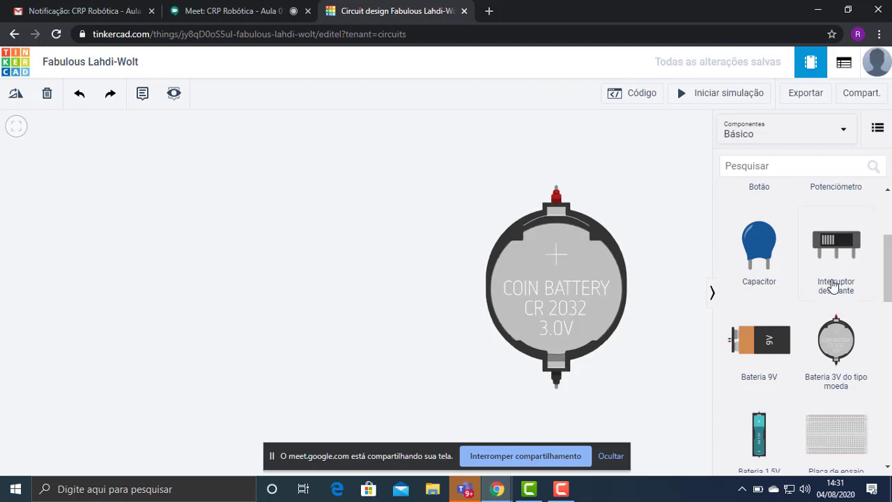
pyautogui.moveTo(888, 271); pyautogui.dragTo(889, 226)
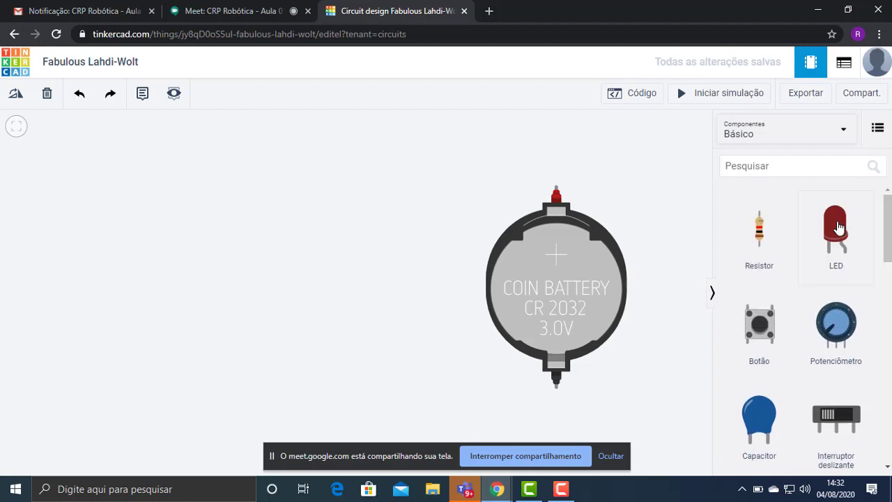
pyautogui.moveTo(802, 230); pyautogui.dragTo(301, 281)
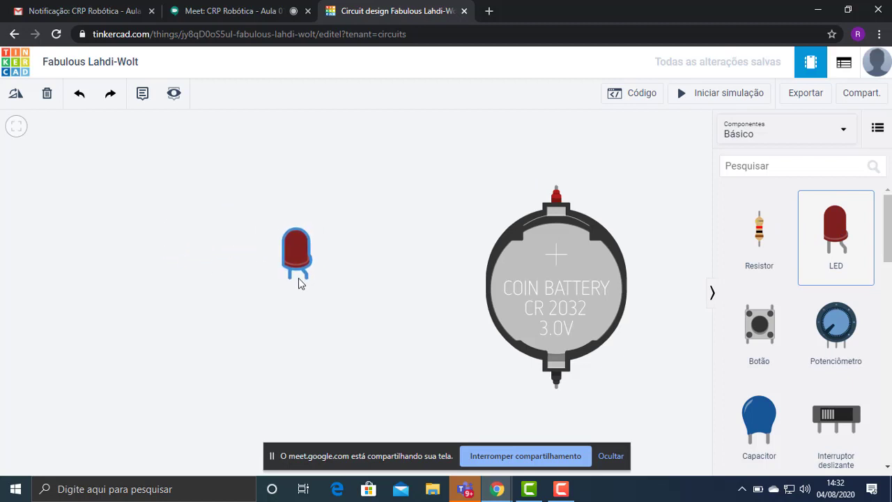
pyautogui.click(323, 352)
pyautogui.click(292, 253)
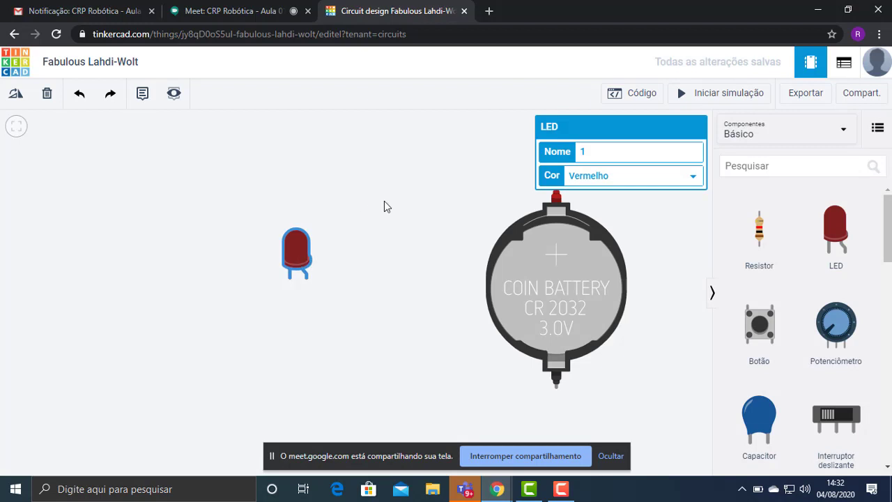
pyautogui.click(418, 189)
pyautogui.click(293, 241)
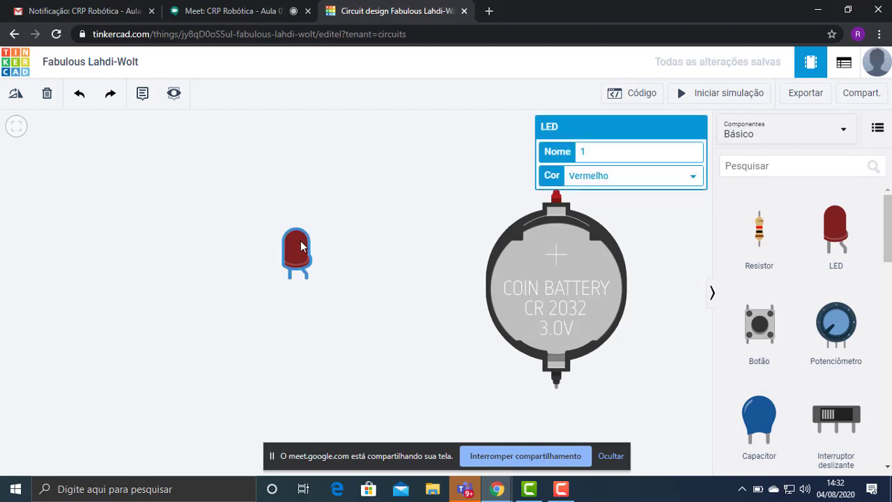